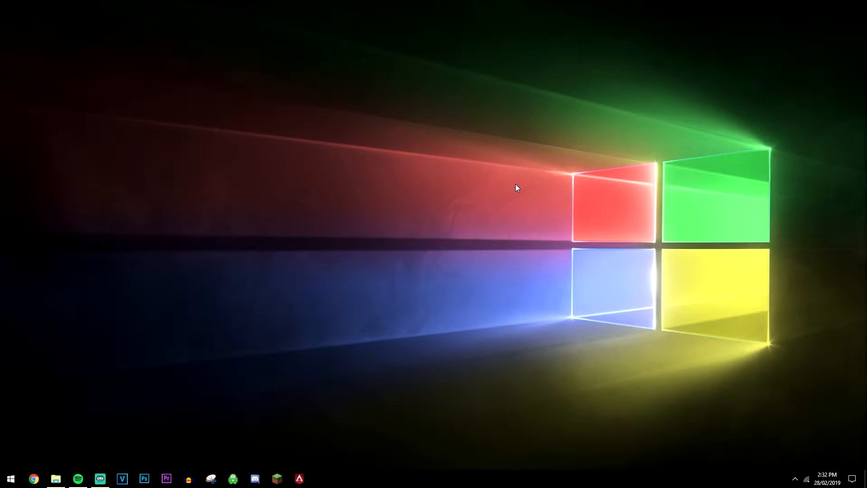
Open the Windows Start menu
key(super)
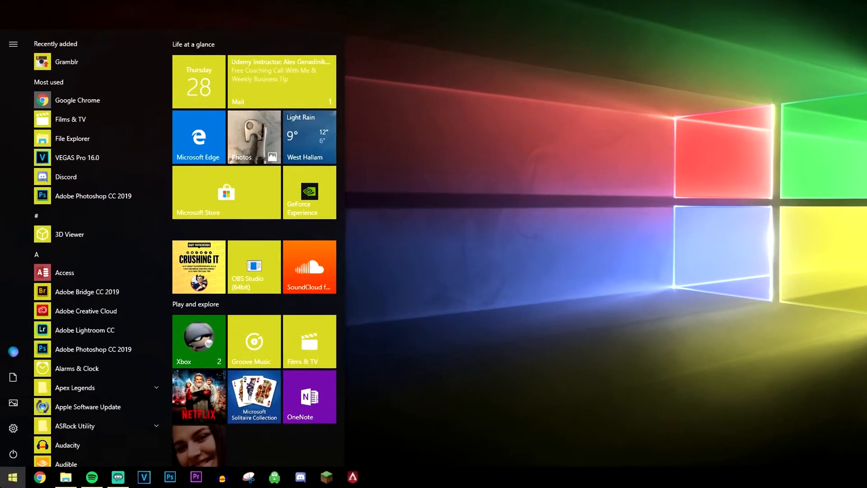
Search 'restore' to open System Properties on System Protection, then move the window into place
text(restore)
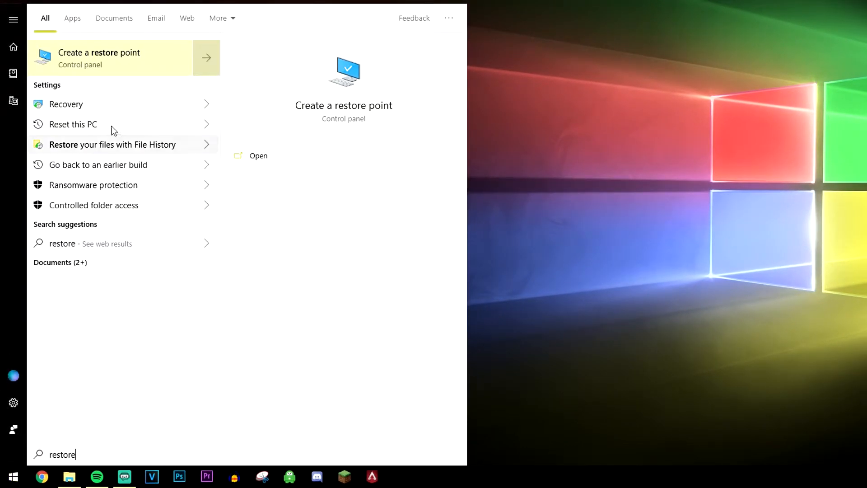
click(191, 57)
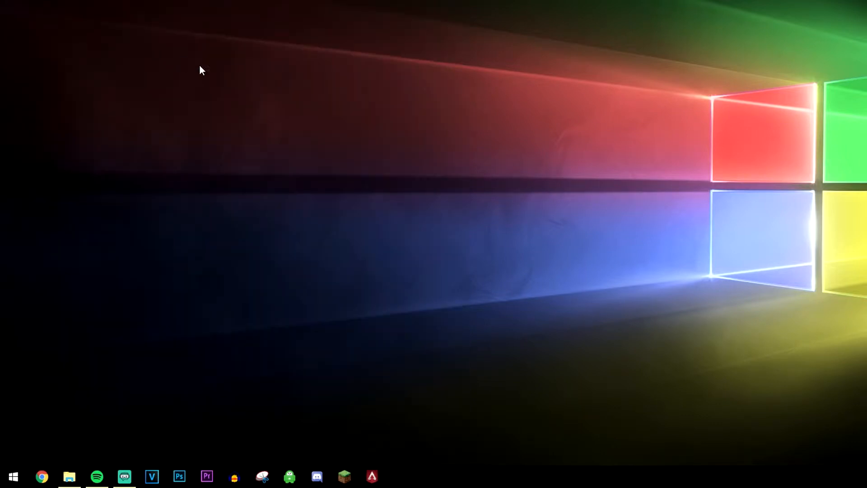
drag(177, 0, 576, 62)
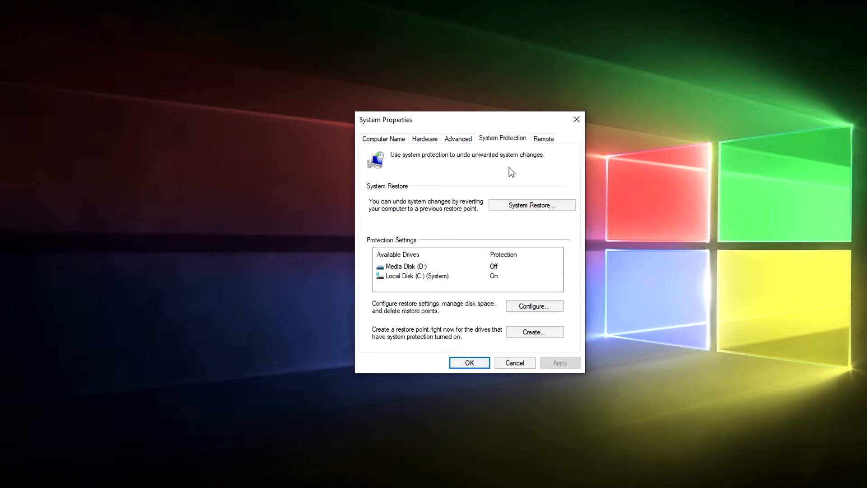
Select Media Disk (D:) under Available Drives and open its Configure settings
click(435, 277)
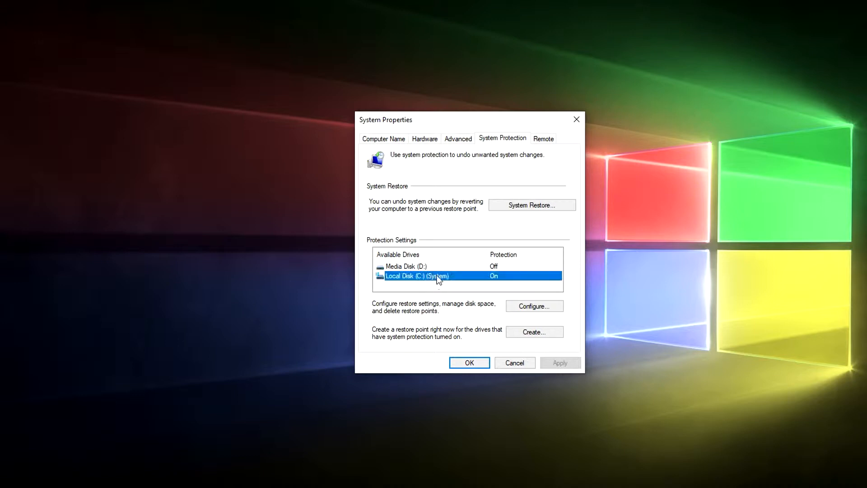
click(437, 268)
click(461, 275)
click(457, 266)
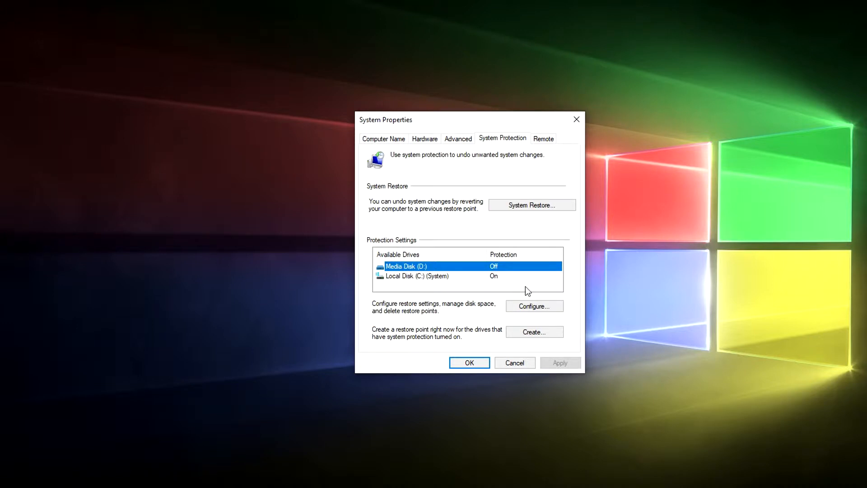
click(552, 307)
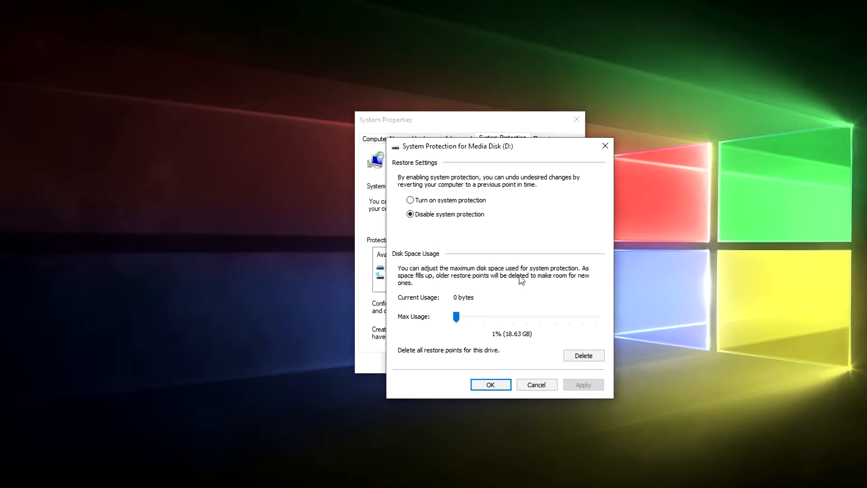
Turn on protection for Media Disk (D:) with Max Usage 10% (186.29 GB), then apply and confirm
click(432, 204)
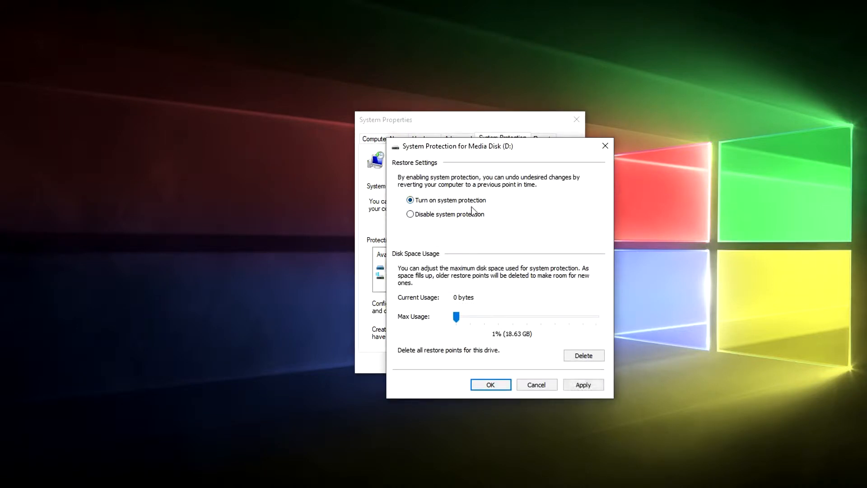
drag(457, 316, 461, 315)
drag(466, 152, 521, 172)
drag(518, 337, 526, 337)
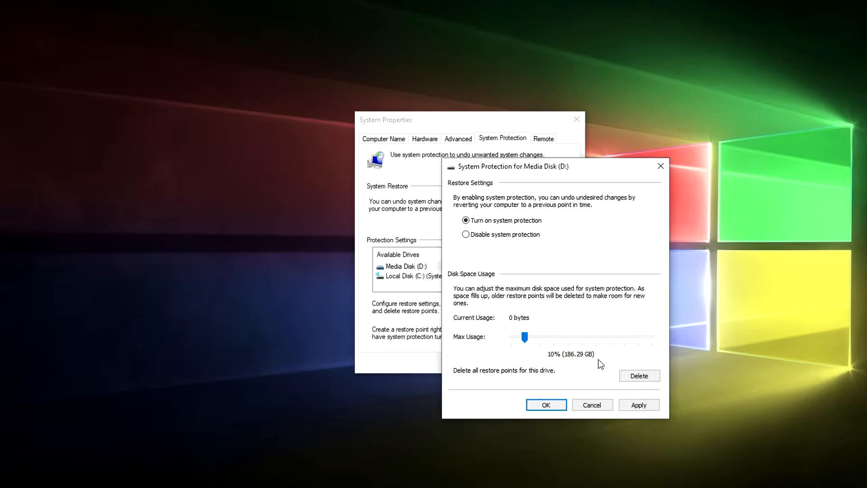
click(640, 407)
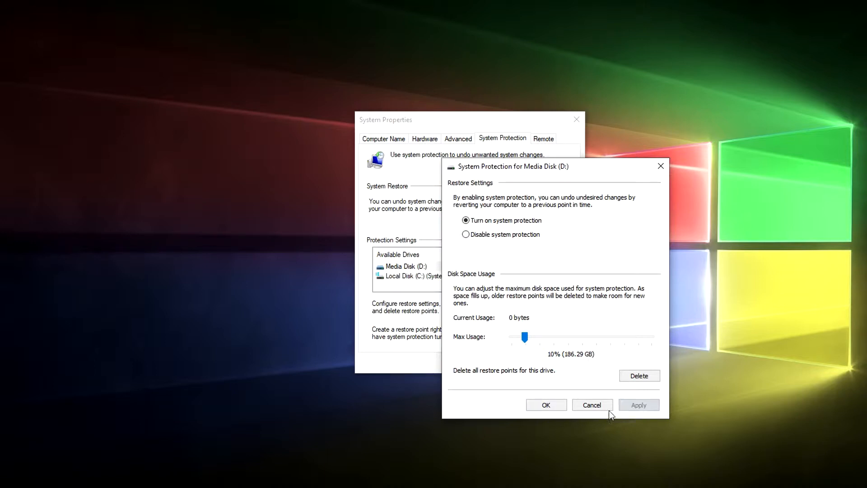
click(547, 406)
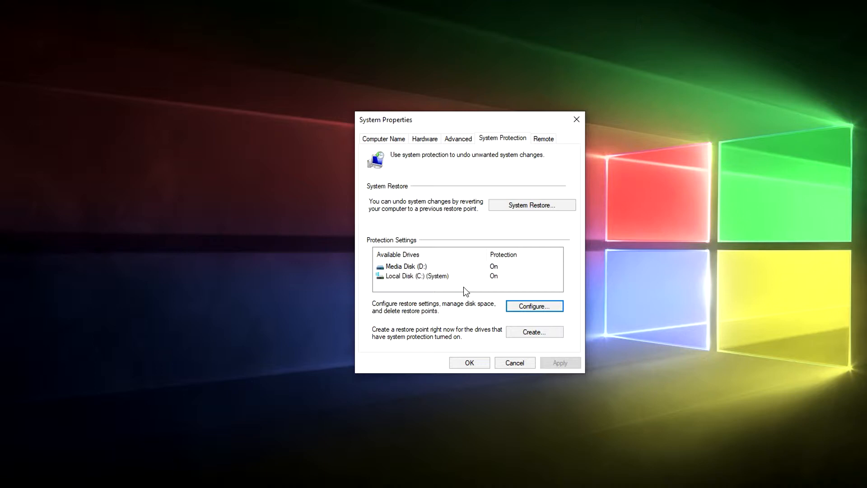
Select Local Disk (C:) and start creating a new restore point
click(465, 276)
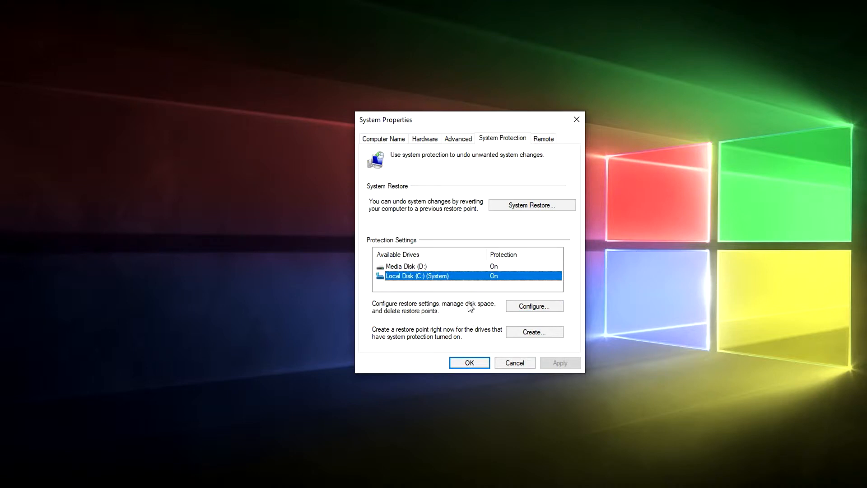
click(447, 266)
click(471, 275)
click(555, 333)
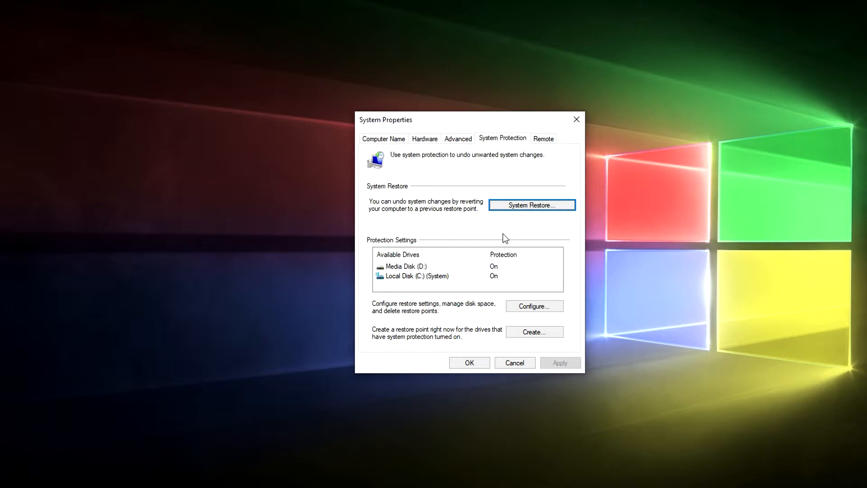
Launch the System Restore wizard and select the 26/02/2019 Automatic Restore Point
click(567, 204)
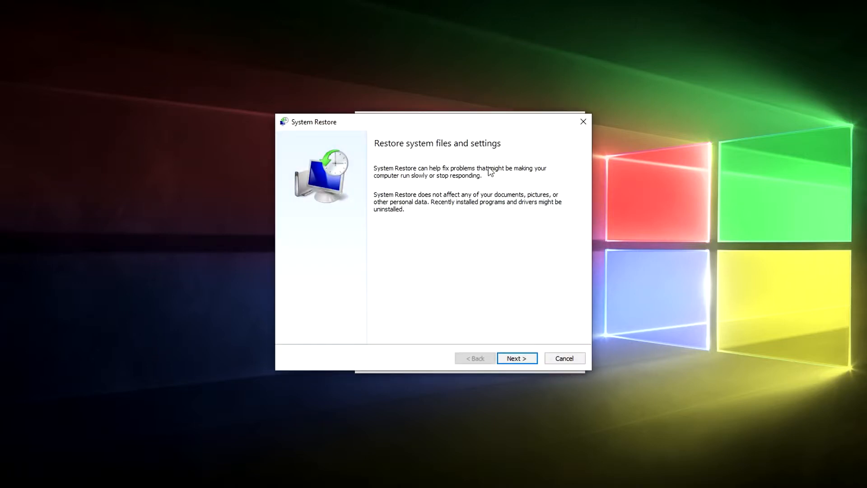
click(514, 359)
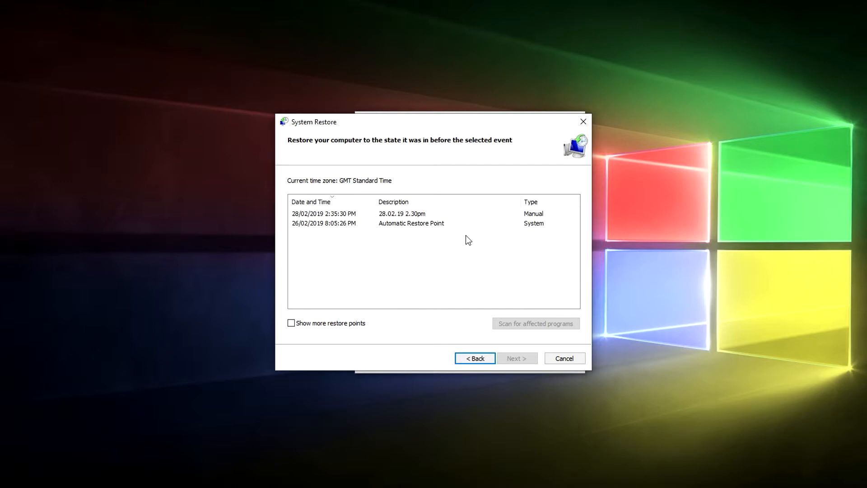
click(401, 214)
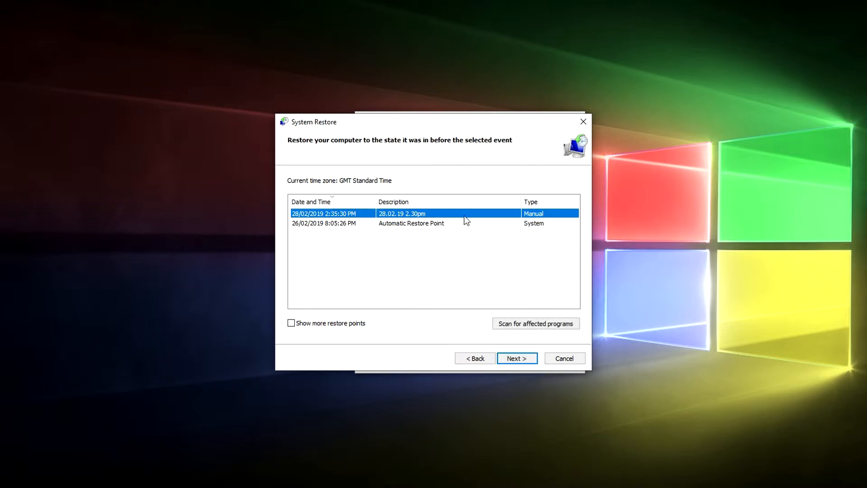
click(467, 223)
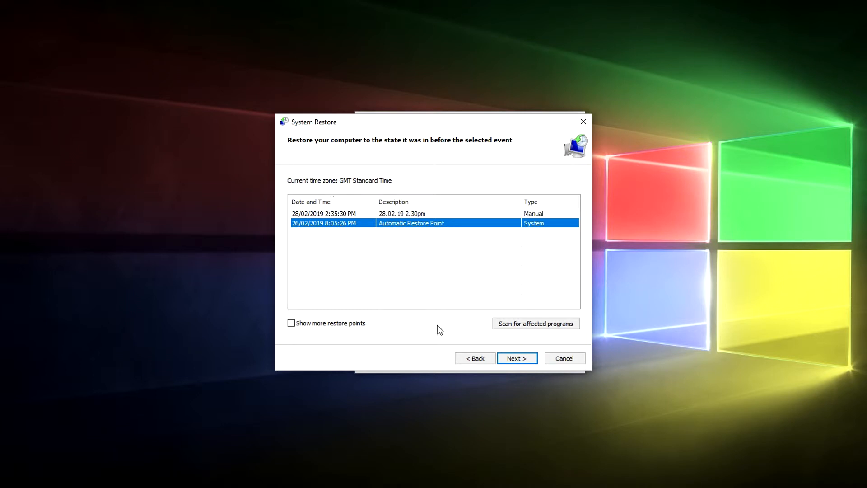
Scan for programs this restore point affects, review the Private Internet Access entry, and close the report
click(516, 327)
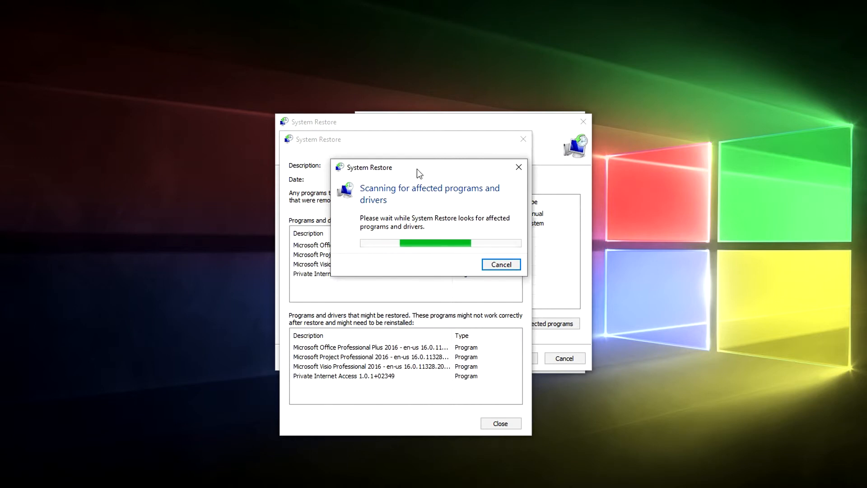
drag(419, 174, 660, 177)
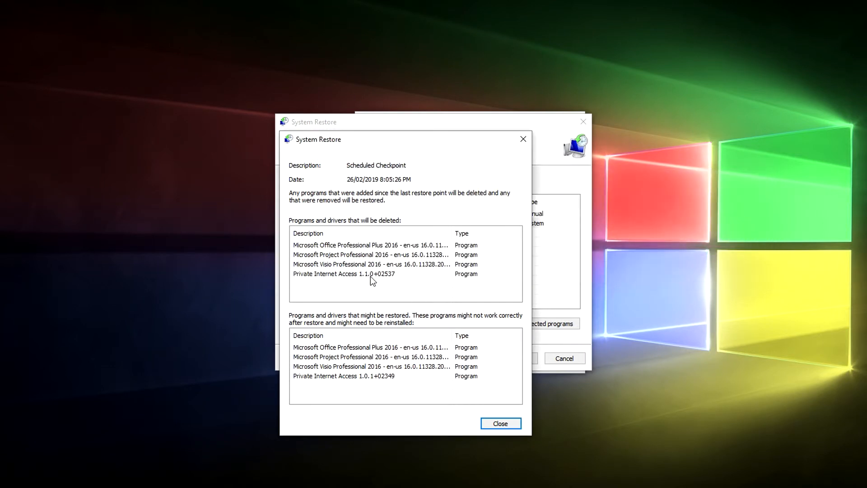
click(404, 276)
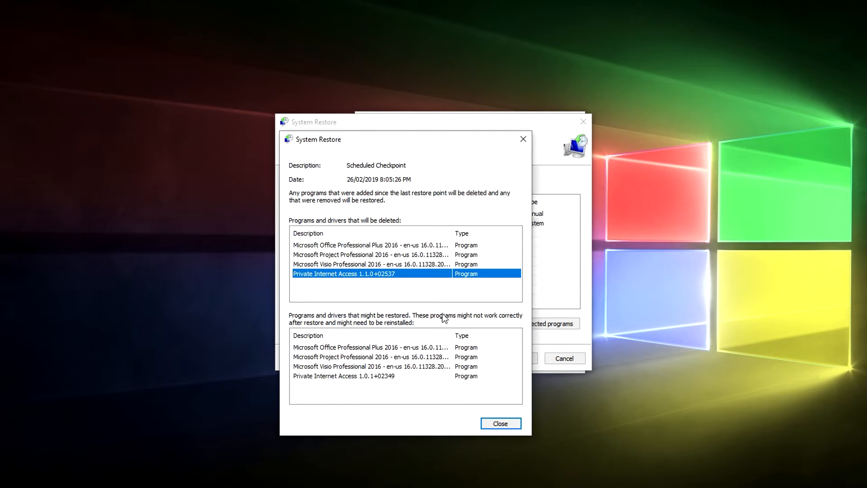
click(510, 424)
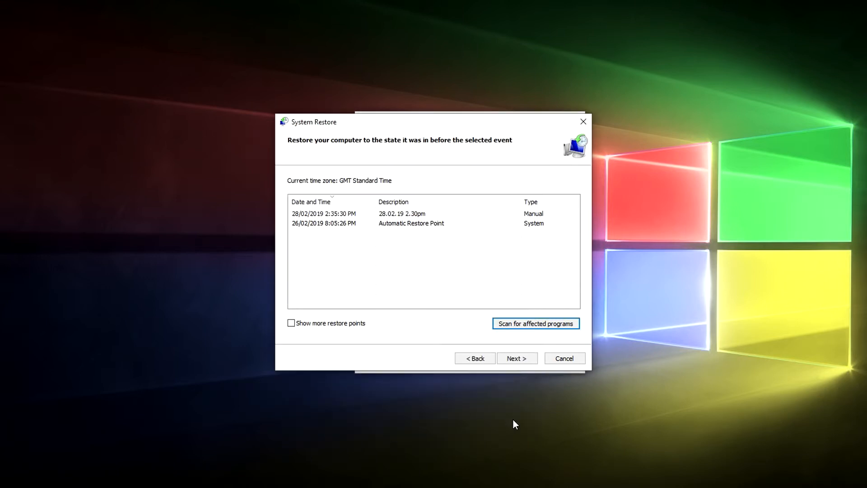
Choose the 26/02/2019 Automatic Restore Point and advance to the Finish page, restoring only Local Disk (C:)
click(424, 225)
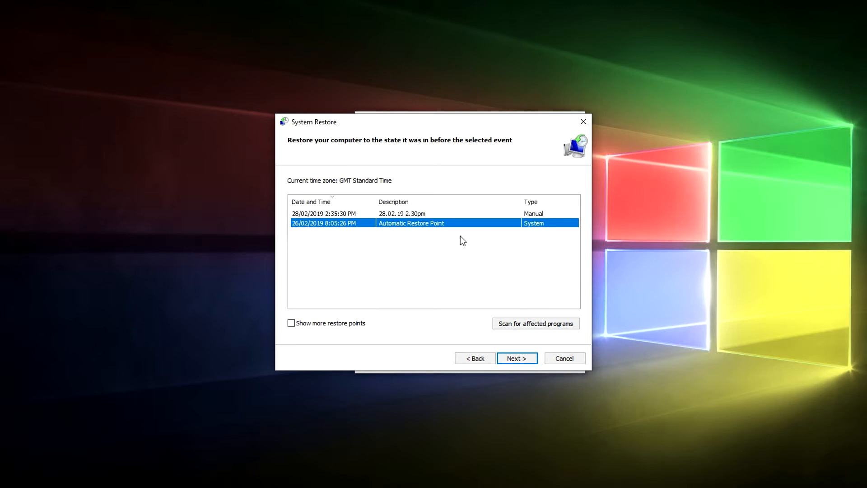
click(520, 361)
click(346, 273)
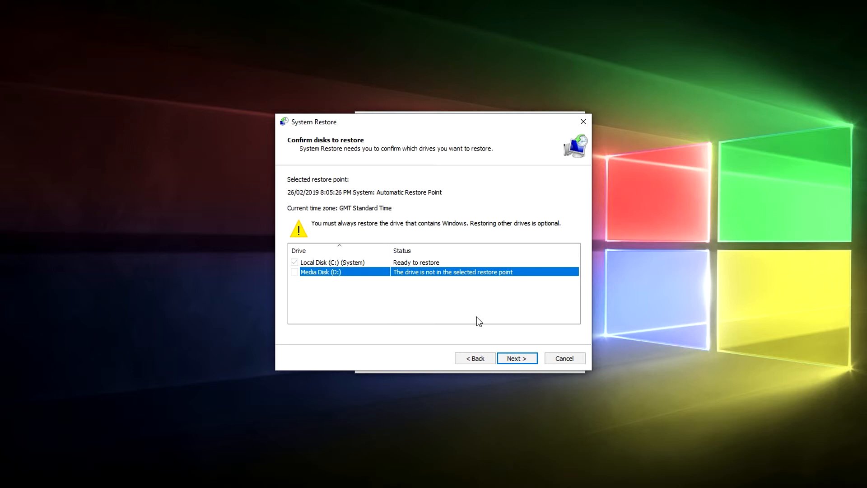
click(511, 363)
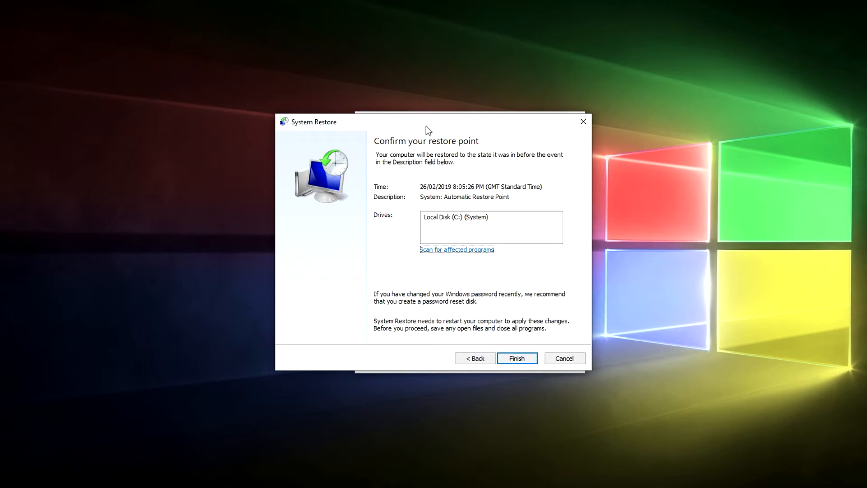